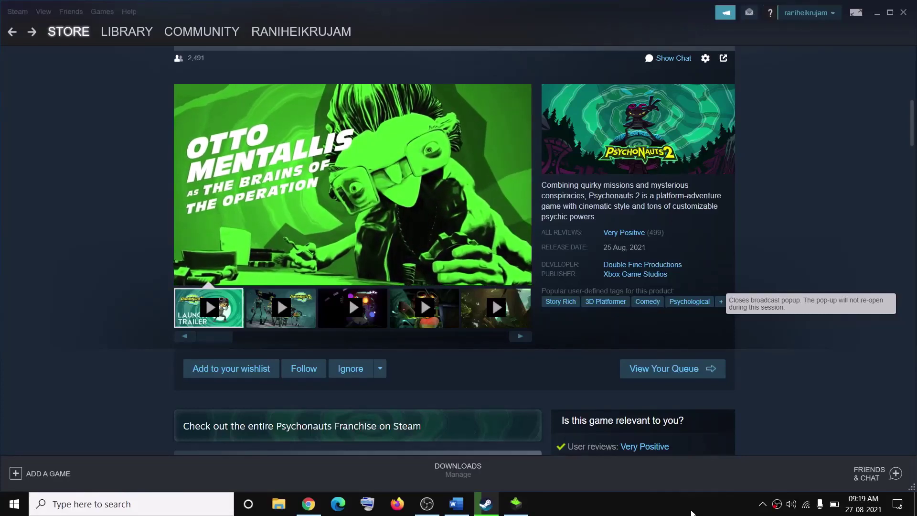
- Glance at the Word fix guide, then return to Steam and show the game LIBRARY
{"action": "left_click", "coordinate": [458, 505]}
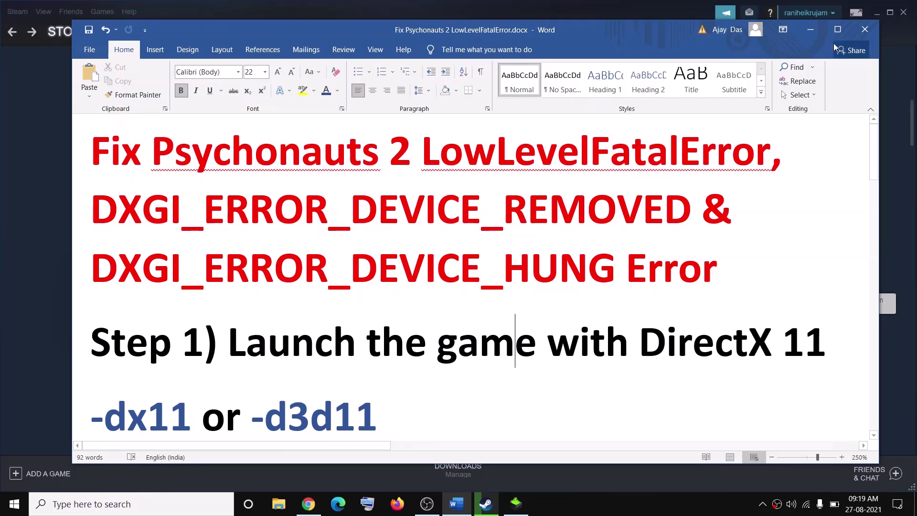
{"action": "left_click", "coordinate": [810, 30]}
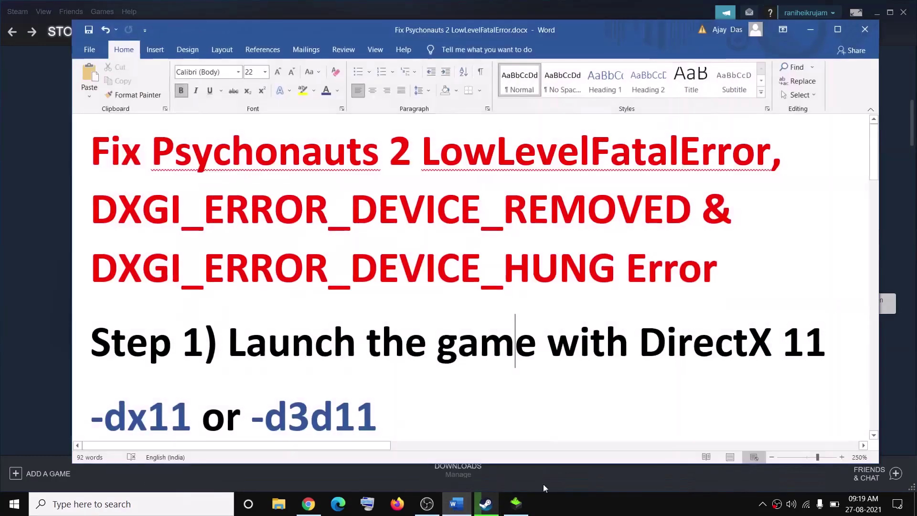
{"action": "left_click", "coordinate": [457, 504]}
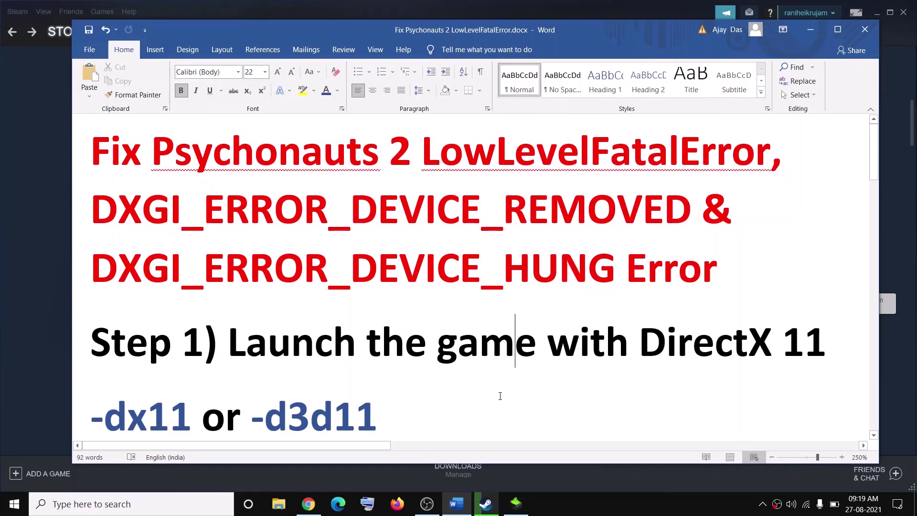
{"action": "left_click", "coordinate": [40, 158]}
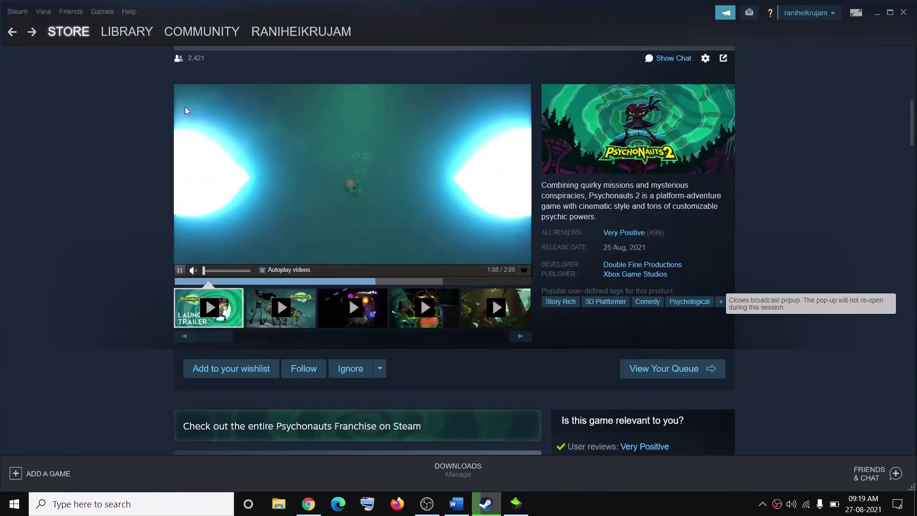
{"action": "left_click", "coordinate": [131, 33]}
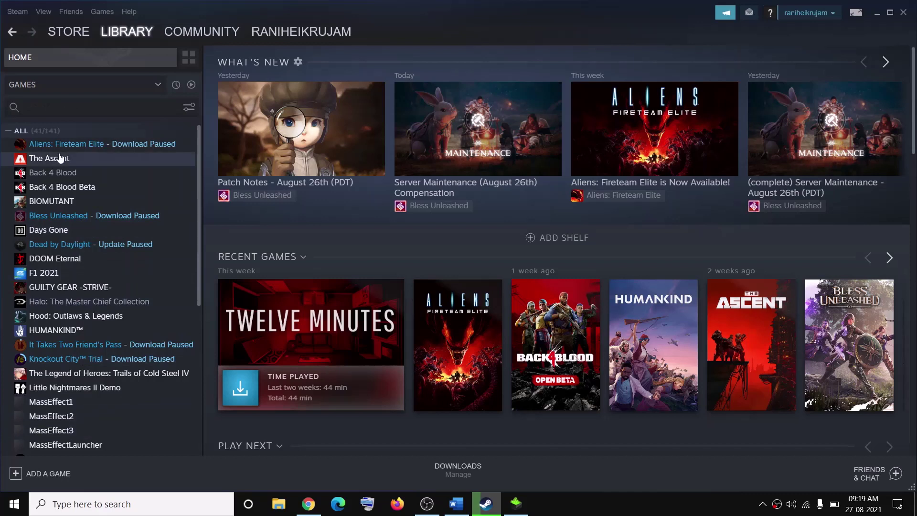
- Open Aliens: Fireteam Elite's Properties, then select the -dx11 flag in the Word guide
{"action": "right_click", "coordinate": [122, 153]}
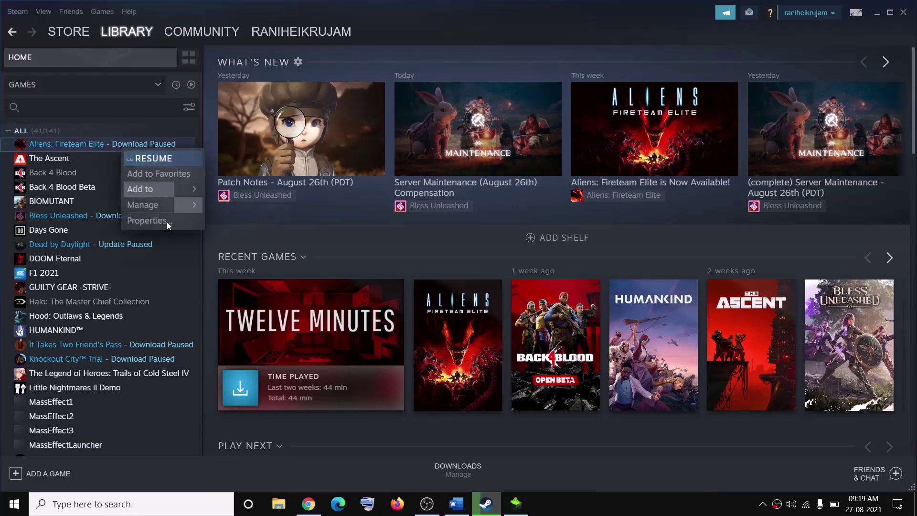
{"action": "left_click", "coordinate": [162, 226]}
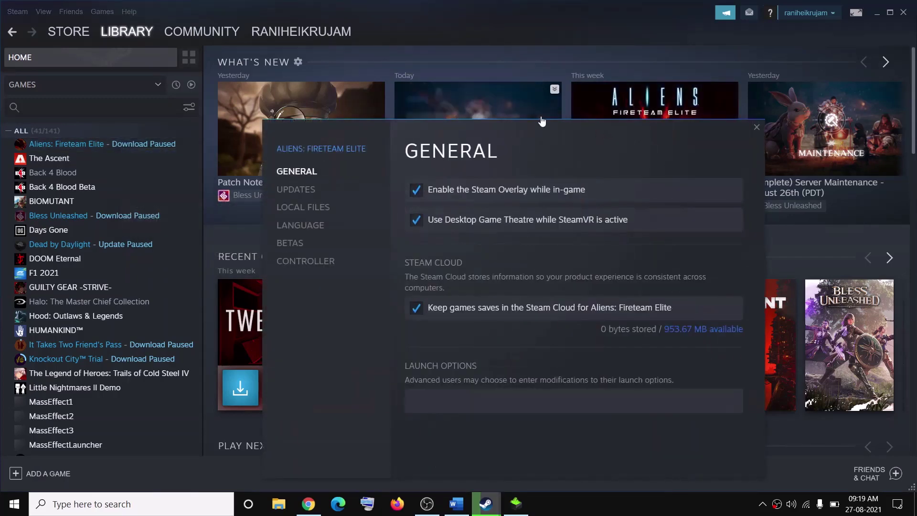
{"action": "left_click_drag", "start_coordinate": [541, 133], "coordinate": [513, 50]}
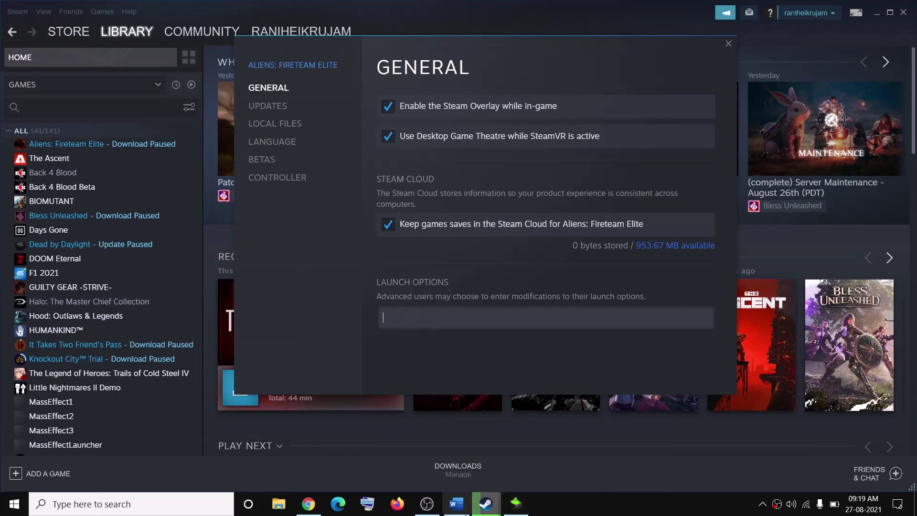
{"action": "left_click", "coordinate": [456, 504]}
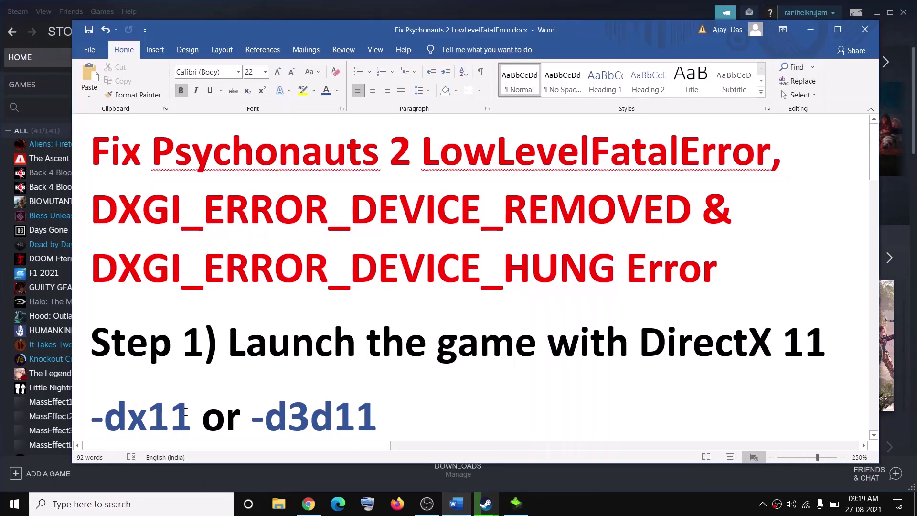
{"action": "left_click_drag", "start_coordinate": [189, 413], "coordinate": [86, 411]}
{"action": "key", "text": "ctrl+c"}
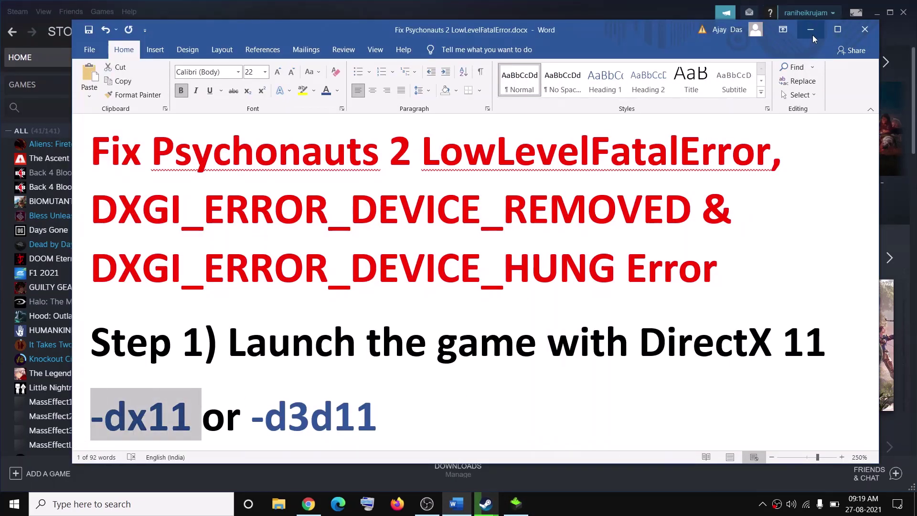
- Paste -dx11 into Aliens: Fireteam Elite's Launch Options field
{"action": "left_click", "coordinate": [812, 33]}
{"action": "key", "text": "ctrl+v"}
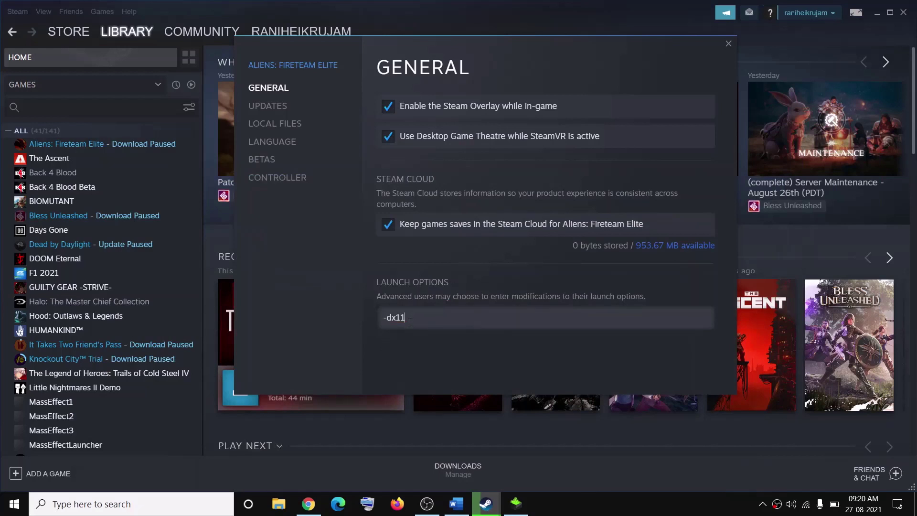
{"action": "left_click", "coordinate": [424, 334]}
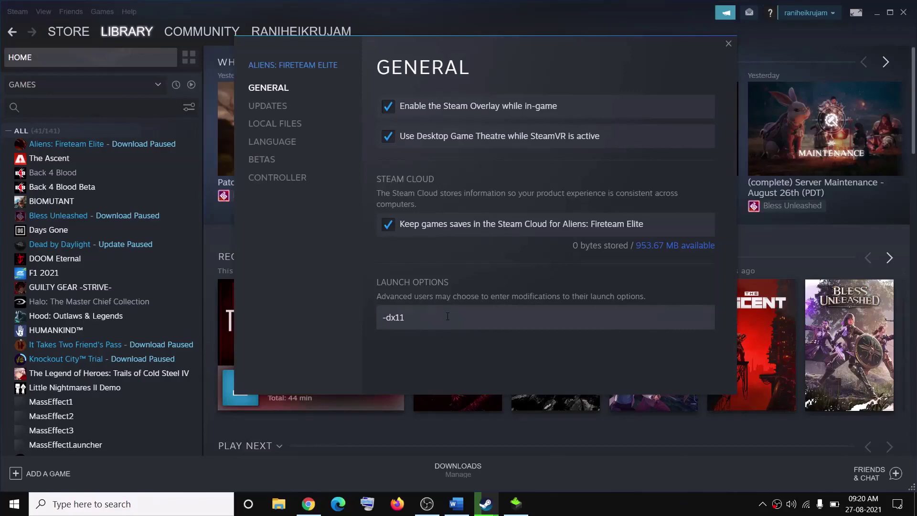
- Copy -d3d11 from the guide and replace the -dx11 launch option with it
{"action": "left_click", "coordinate": [456, 504]}
{"action": "scroll", "coordinate": [352, 369], "scroll_direction": "down", "scroll_amount": 1}
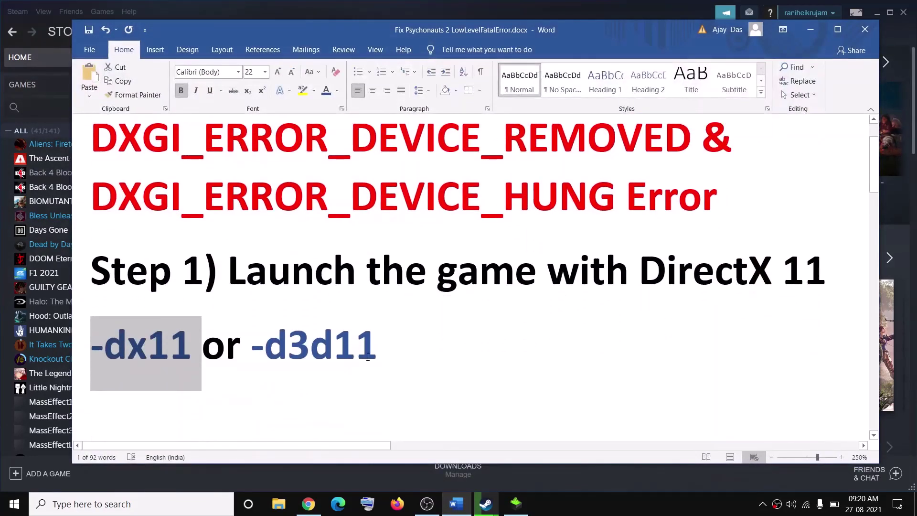
{"action": "left_click_drag", "start_coordinate": [377, 346], "coordinate": [250, 343]}
{"action": "key", "text": "ctrl+c"}
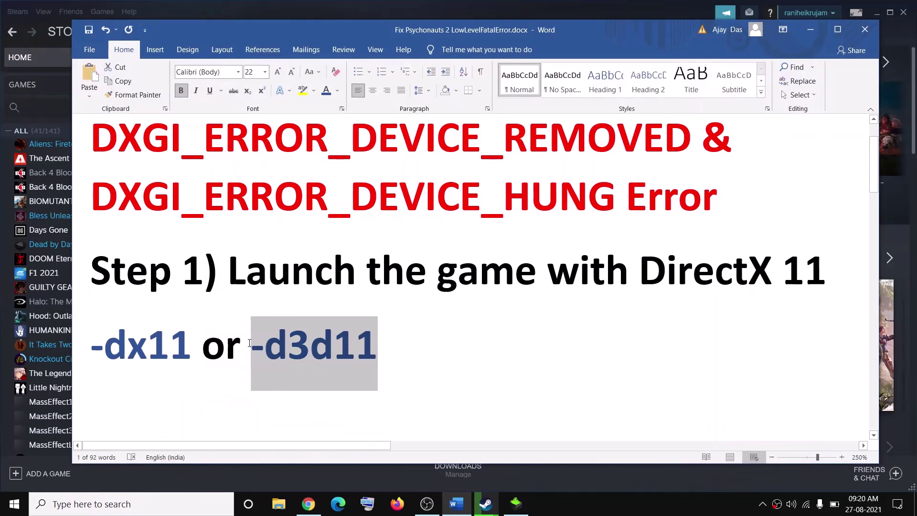
{"action": "left_click", "coordinate": [810, 30]}
{"action": "triple_click", "coordinate": [432, 319]}
{"action": "key", "text": "ctrl+v"}
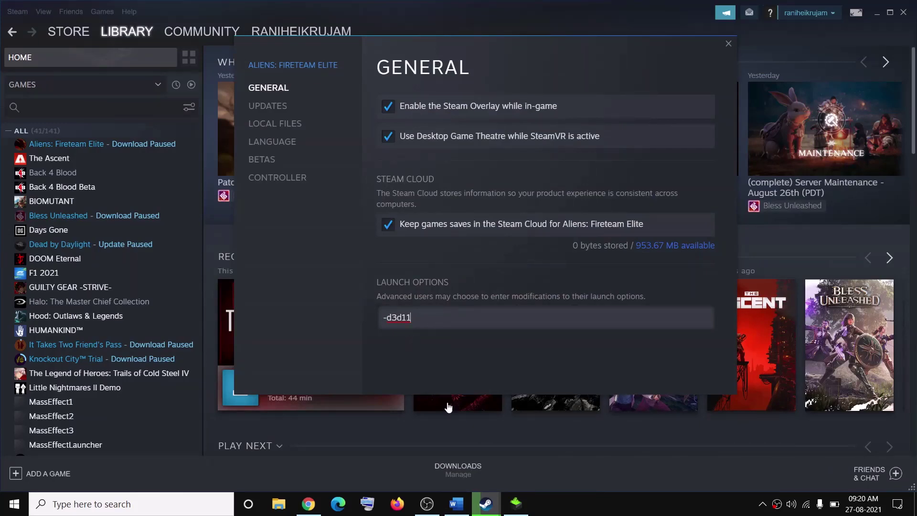
{"action": "left_click", "coordinate": [456, 504]}
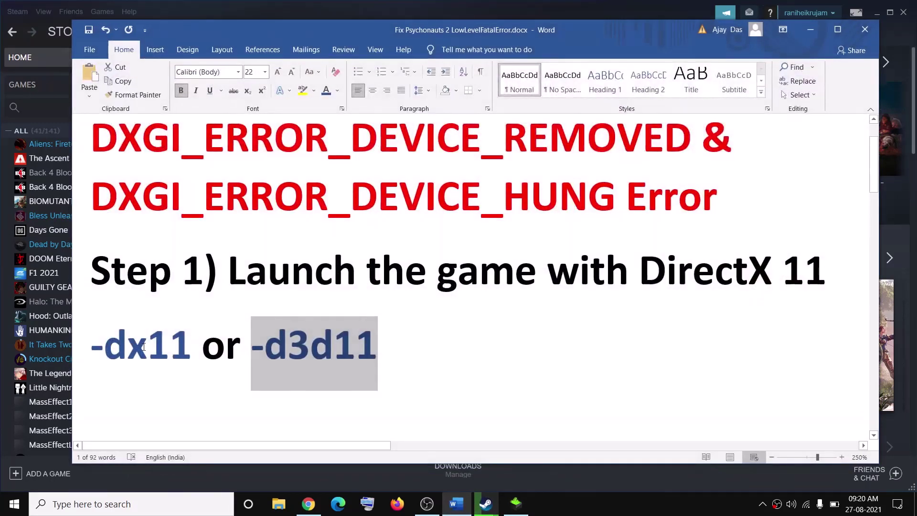
{"action": "left_click", "coordinate": [811, 31]}
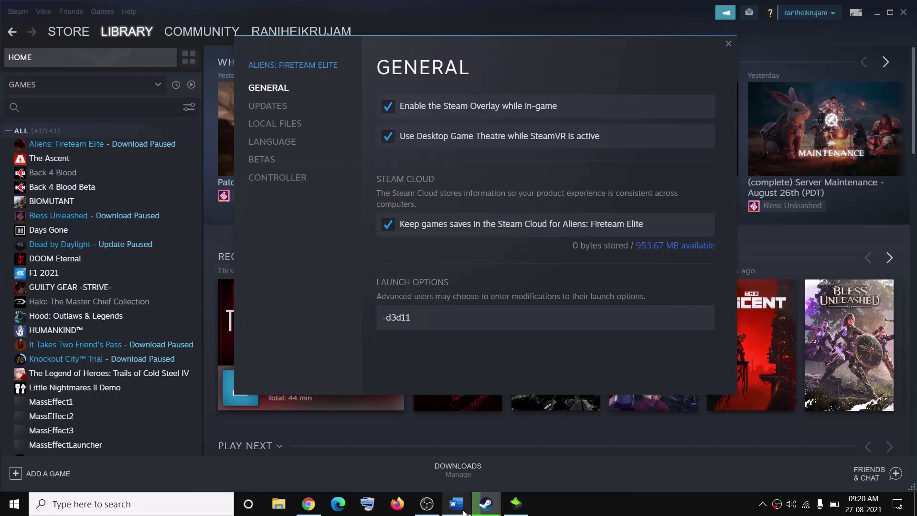
{"action": "left_click", "coordinate": [457, 504]}
- Scroll the guide to Step 2's clean driver install and open the NVIDIA driver page
{"action": "key", "text": "Page_Down"}
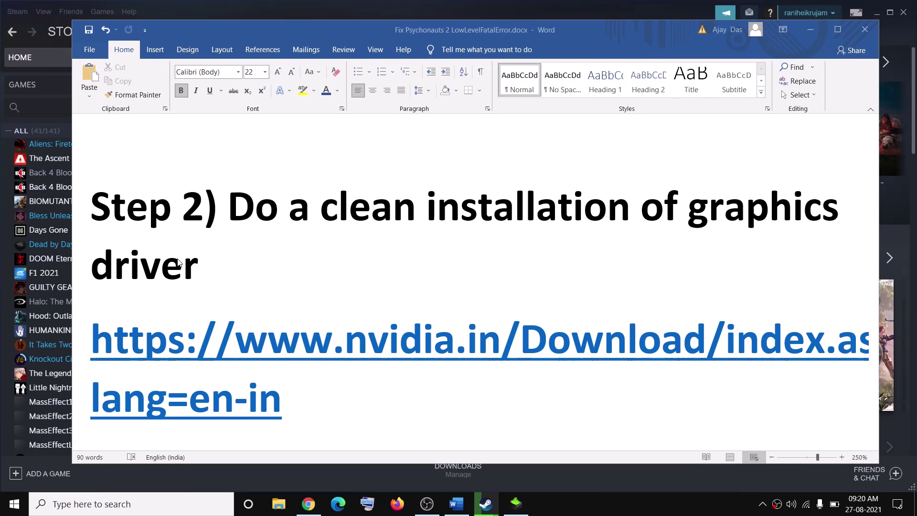
{"action": "scroll", "coordinate": [361, 293], "scroll_direction": "down", "scroll_amount": 1}
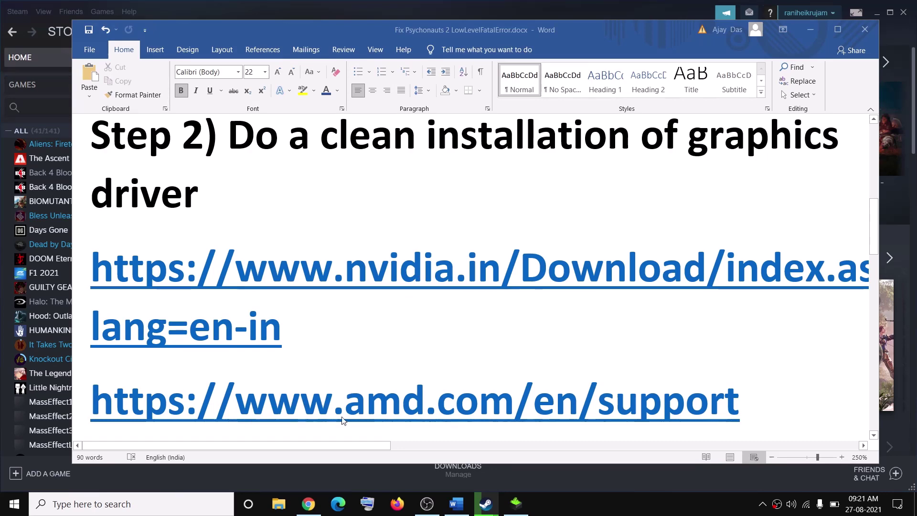
{"action": "left_click", "coordinate": [308, 504]}
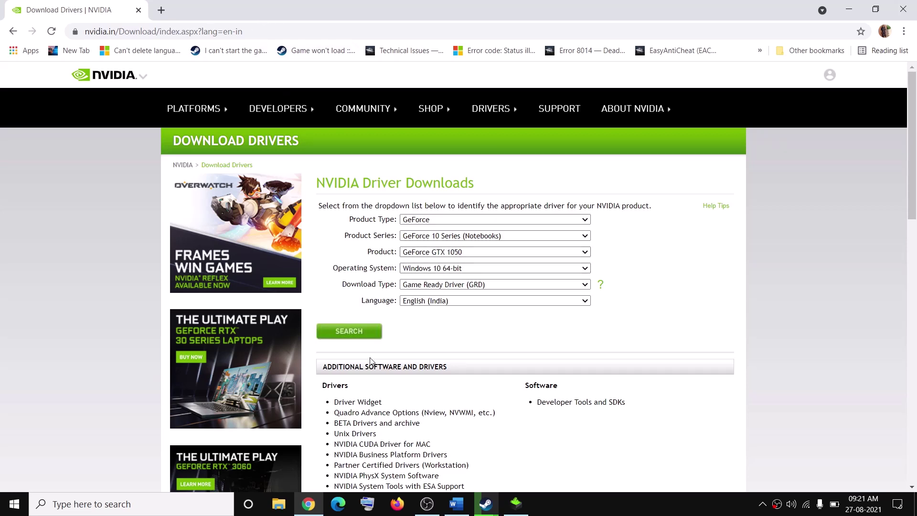
- Choose Custom (Advanced) in the NVIDIA installer and tick 'Perform a clean installation'
{"action": "left_click", "coordinate": [720, 386]}
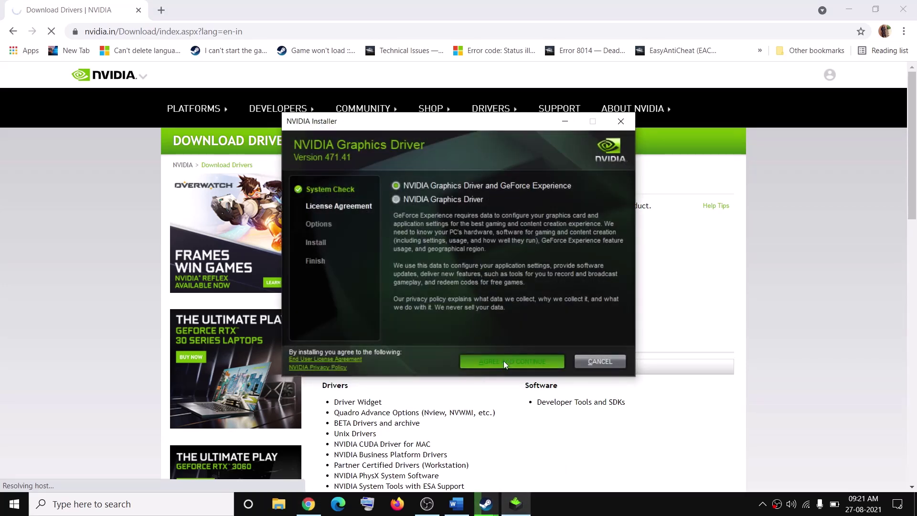
{"action": "left_click", "coordinate": [395, 256]}
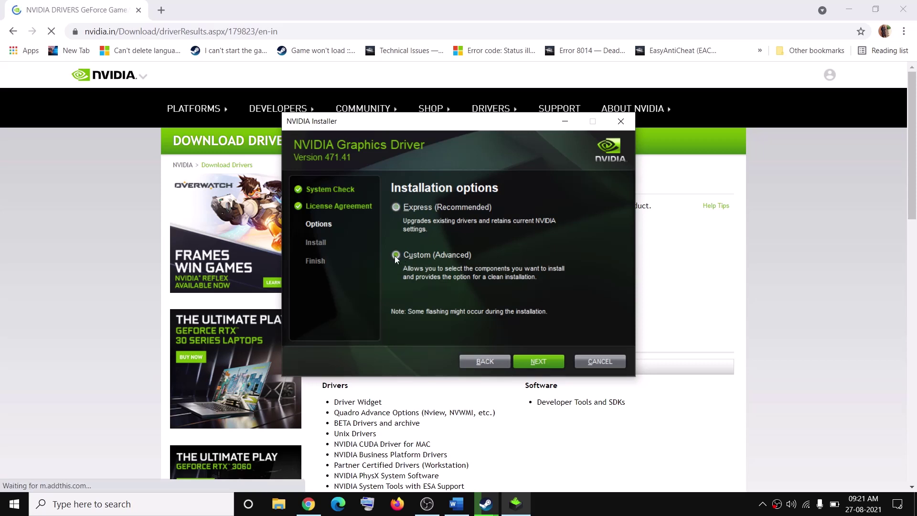
{"action": "left_click", "coordinate": [532, 362]}
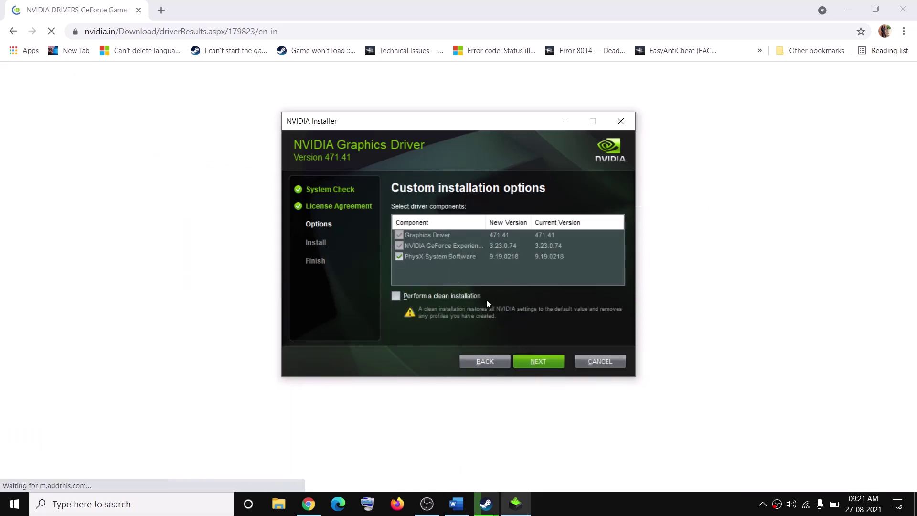
{"action": "left_click", "coordinate": [397, 298]}
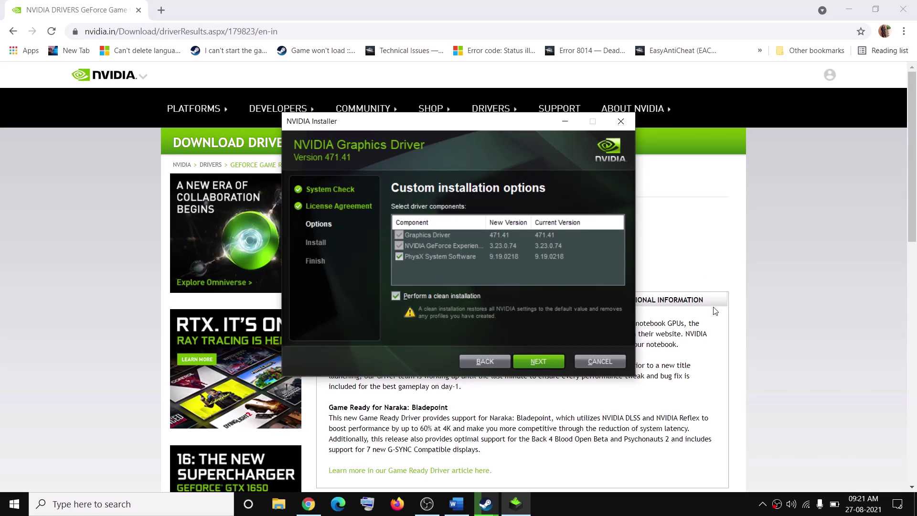
- Scroll the Word guide to Step 3 and highlight 'Lower down graphics settings'
{"action": "left_click", "coordinate": [685, 260]}
{"action": "left_click", "coordinate": [456, 504]}
{"action": "scroll", "coordinate": [393, 332], "scroll_direction": "down", "scroll_amount": 5}
{"action": "left_click_drag", "start_coordinate": [229, 334], "coordinate": [632, 347]}
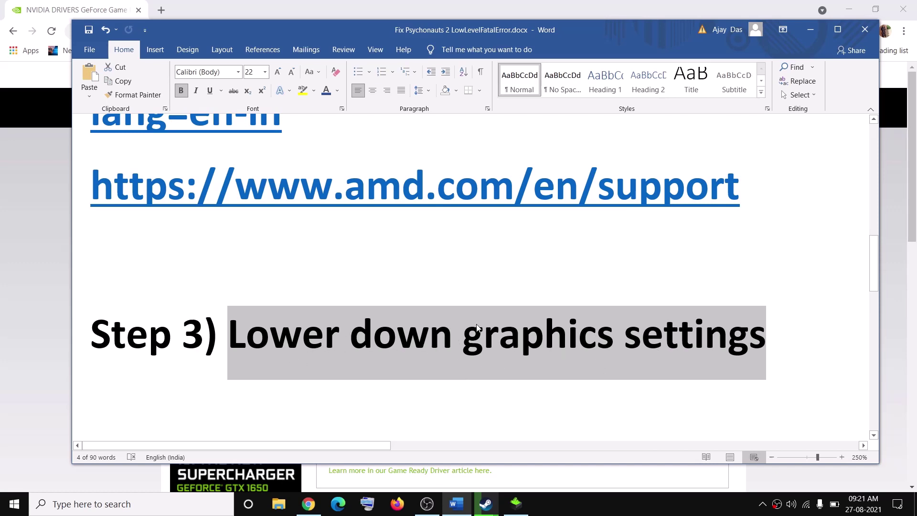
- Highlight Step 4's dual graphics card instruction in the Word guide
{"action": "scroll", "coordinate": [480, 320], "scroll_direction": "down", "scroll_amount": 4}
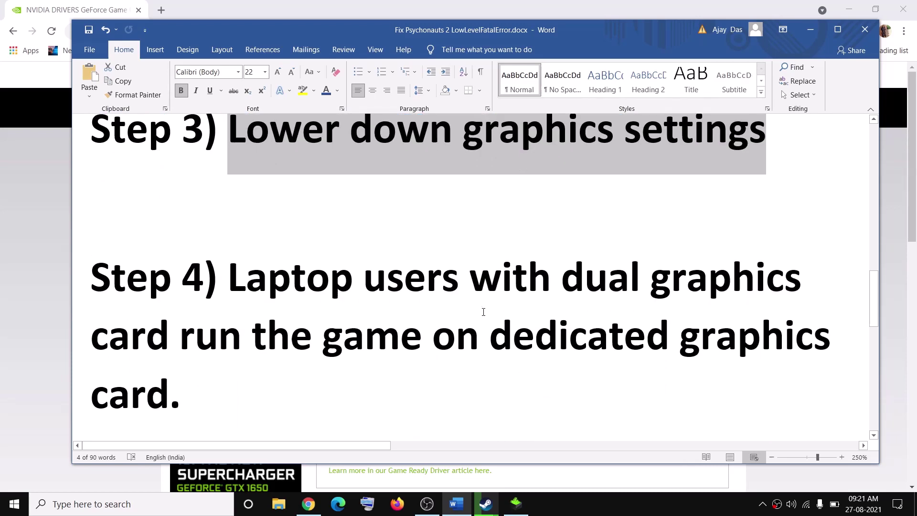
{"action": "left_click_drag", "start_coordinate": [237, 270], "coordinate": [167, 329]}
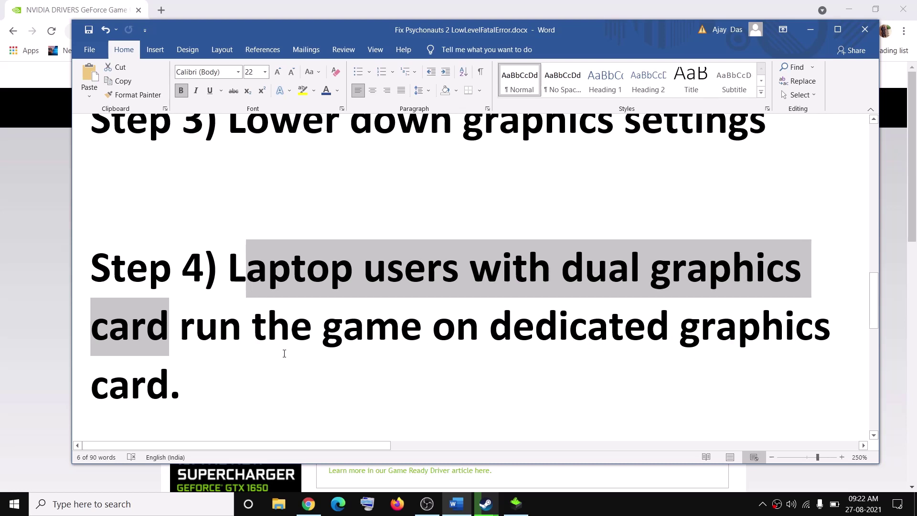
{"action": "left_click", "coordinate": [175, 511]}
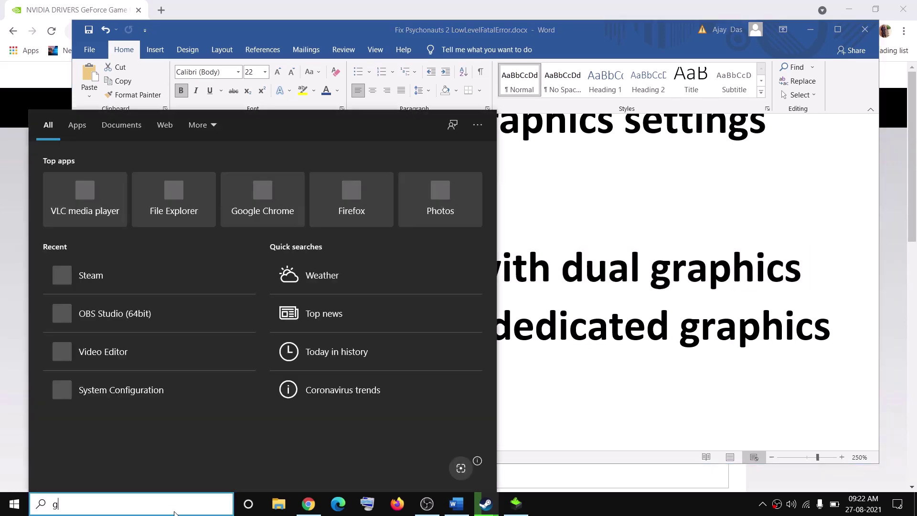
- Open Graphics settings and browse to D:\SteamLibrary\steamapps\common to add a game
{"action": "type", "text": "graphi"}
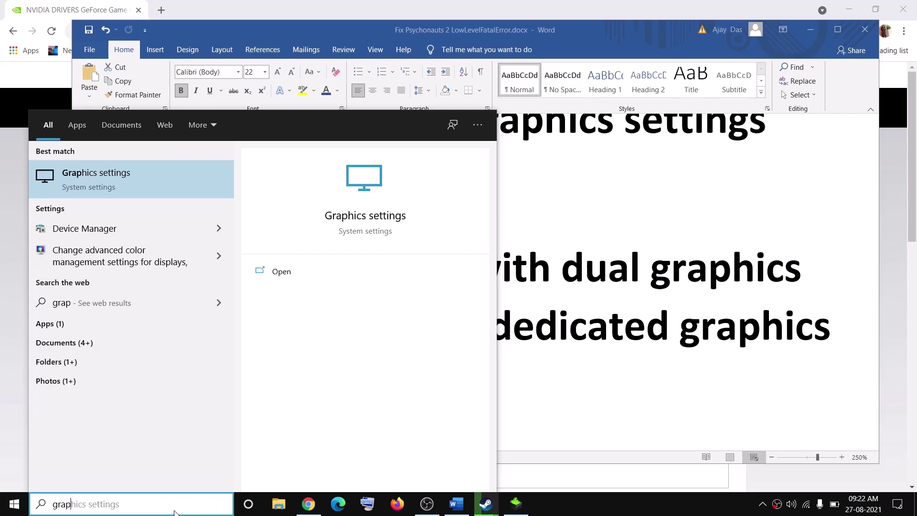
{"action": "left_click", "coordinate": [102, 191]}
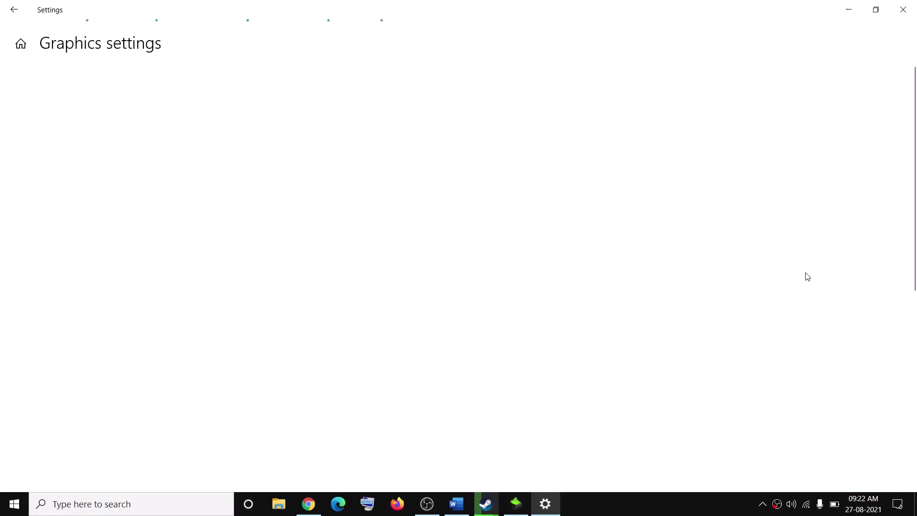
{"action": "left_click", "coordinate": [60, 285]}
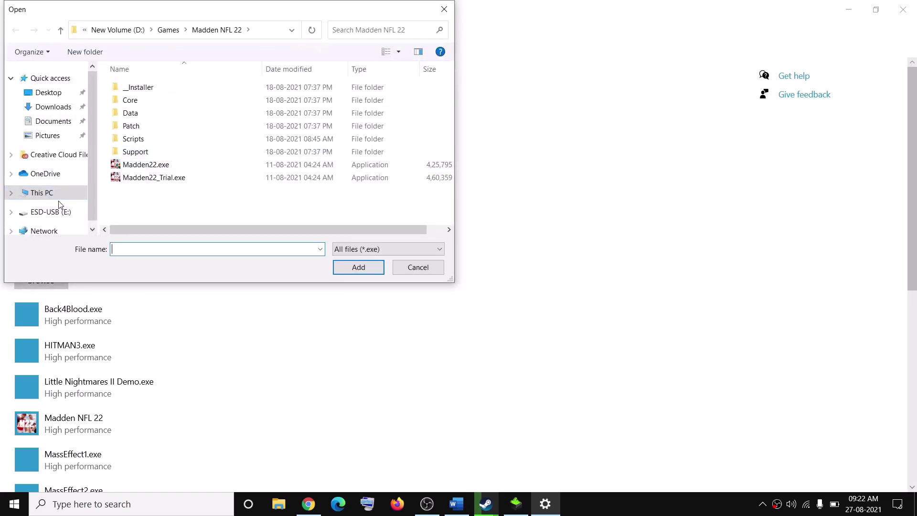
{"action": "left_click", "coordinate": [43, 193]}
{"action": "scroll", "coordinate": [342, 175], "scroll_direction": "down", "scroll_amount": 1}
{"action": "double_click", "coordinate": [324, 186]}
{"action": "scroll", "coordinate": [208, 188], "scroll_direction": "down", "scroll_amount": 5}
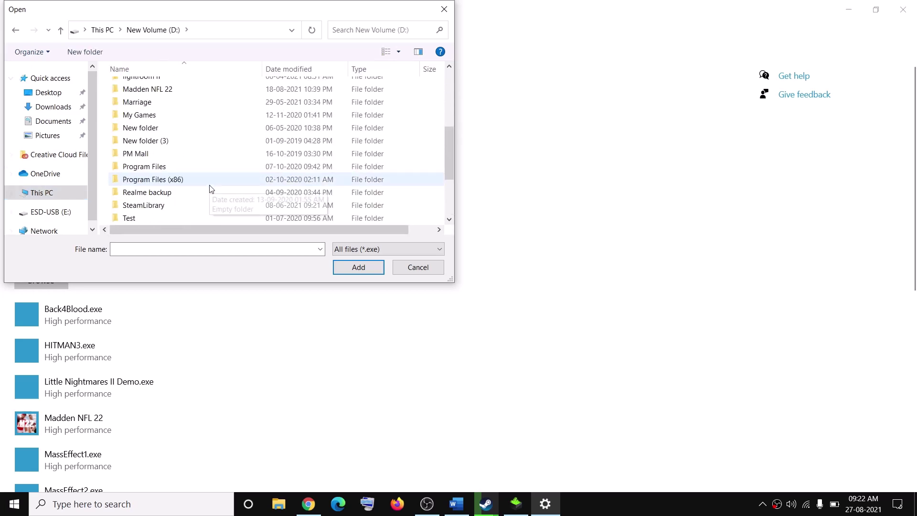
{"action": "scroll", "coordinate": [211, 187], "scroll_direction": "down", "scroll_amount": 1}
{"action": "double_click", "coordinate": [196, 166]}
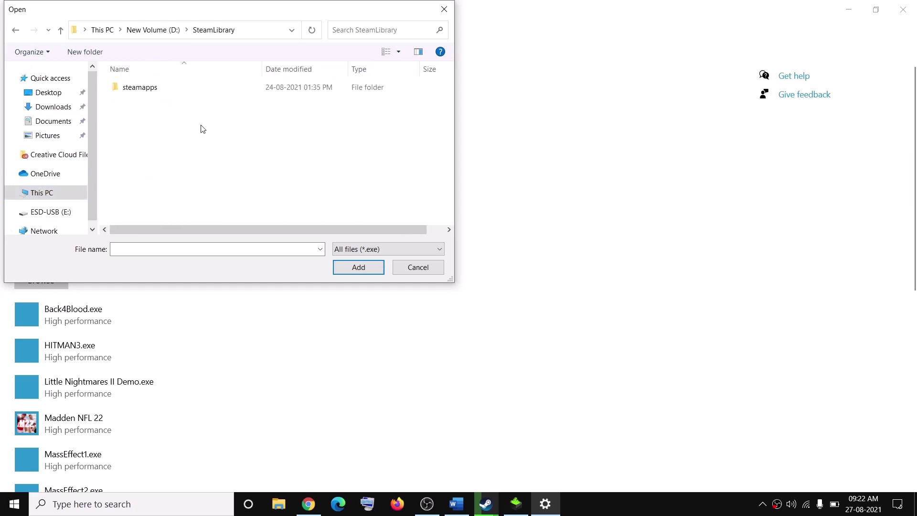
{"action": "double_click", "coordinate": [136, 87]}
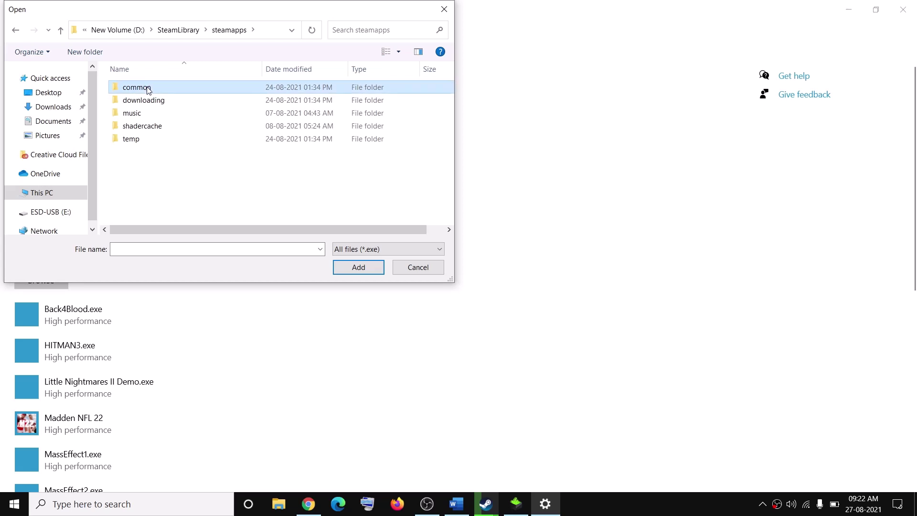
{"action": "double_click", "coordinate": [150, 88]}
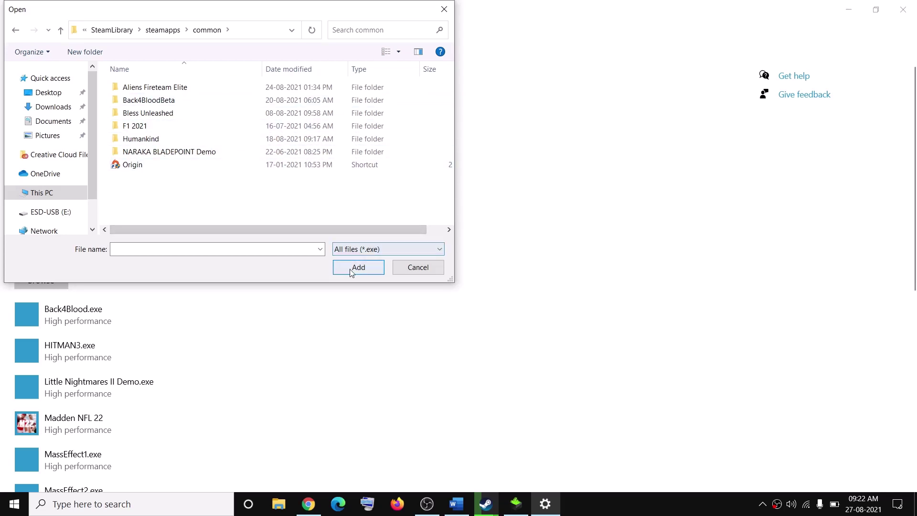
- Set Back4Blood.exe to High performance (GeForce GTX 1050), save, and close Settings
{"action": "left_click", "coordinate": [410, 268]}
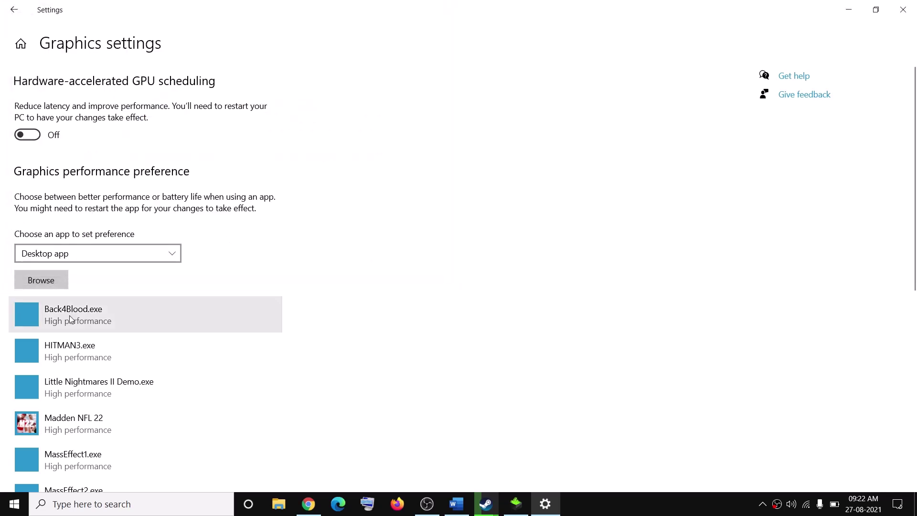
{"action": "left_click", "coordinate": [156, 320]}
{"action": "scroll", "coordinate": [257, 263], "scroll_direction": "down", "scroll_amount": 3}
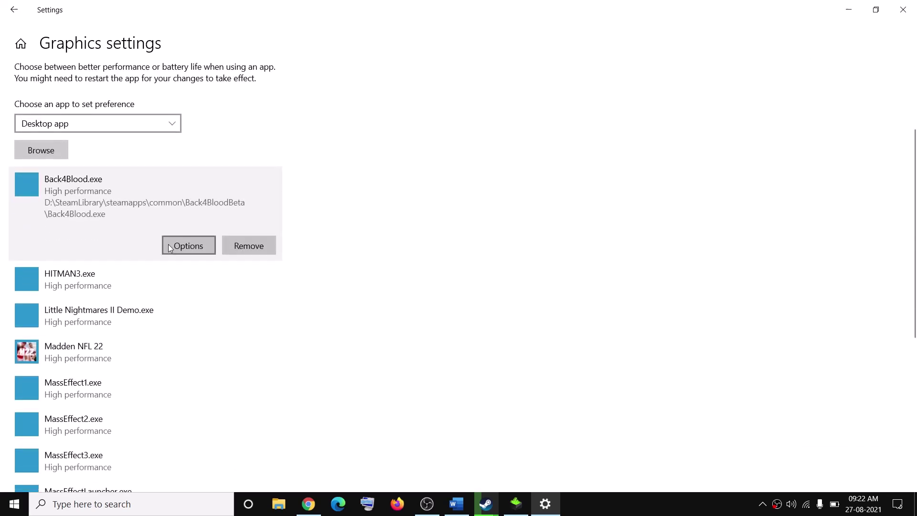
{"action": "left_click", "coordinate": [184, 245]}
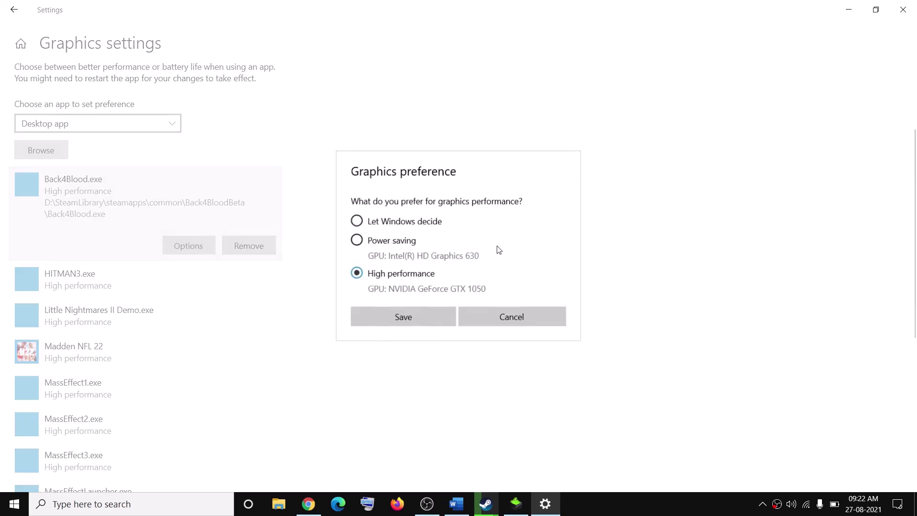
{"action": "left_click", "coordinate": [406, 318]}
{"action": "left_click", "coordinate": [904, 10]}
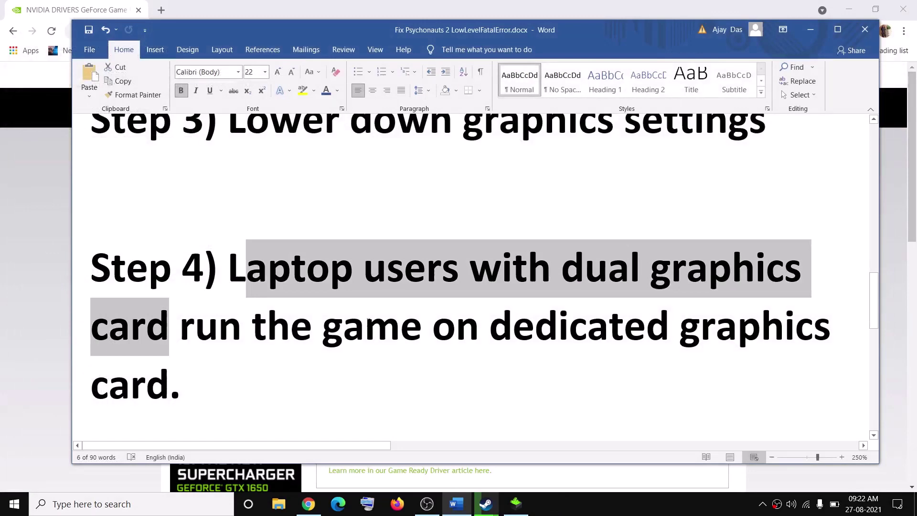
- Highlight Step 5's 'Do not overclock' and closing-apps lines, then search Windows for 'msi'
{"action": "scroll", "coordinate": [384, 328], "scroll_direction": "down", "scroll_amount": 6}
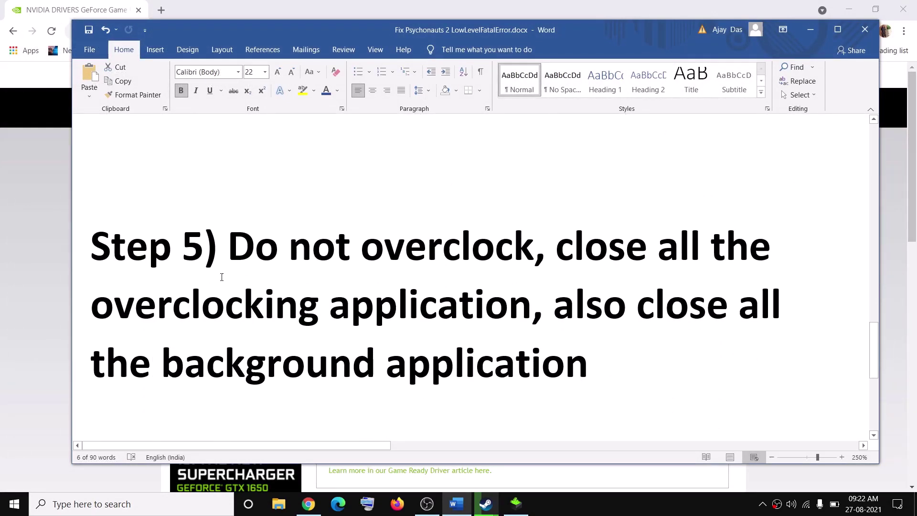
{"action": "left_click_drag", "start_coordinate": [229, 249], "coordinate": [459, 259]}
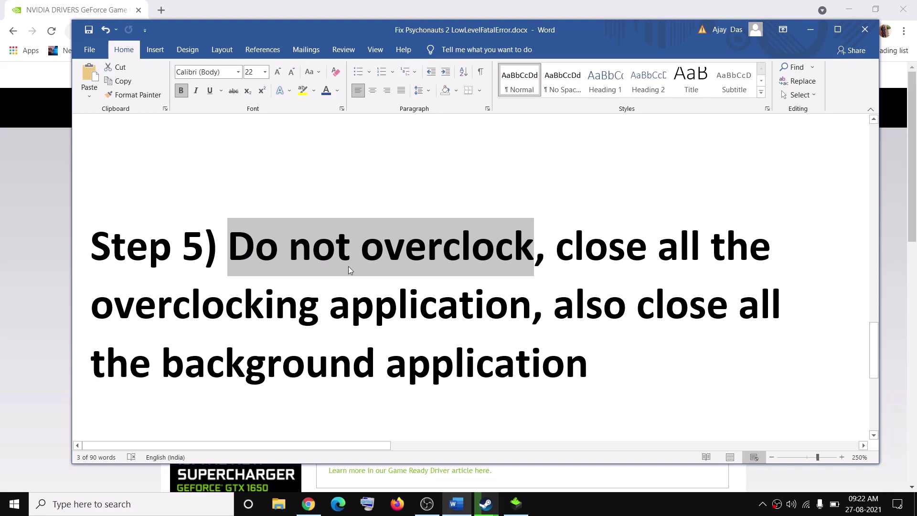
{"action": "left_click_drag", "start_coordinate": [582, 261], "coordinate": [497, 308]}
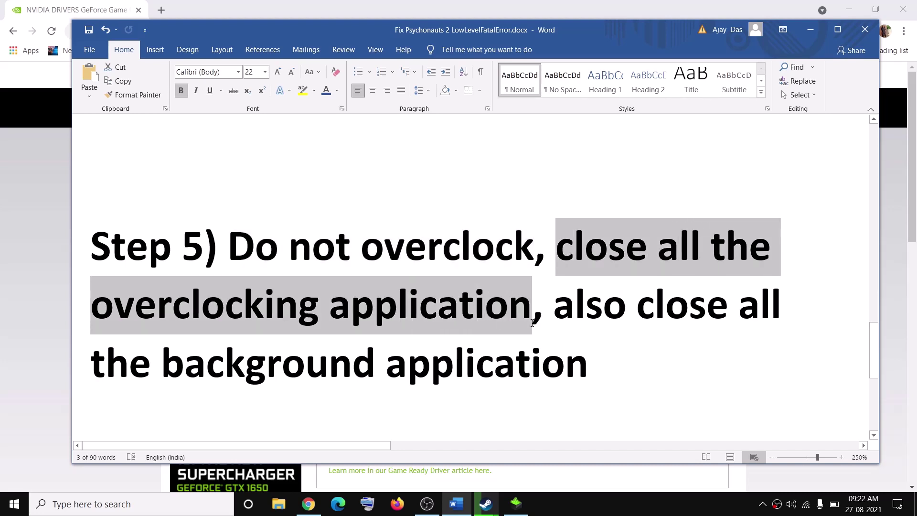
{"action": "left_click", "coordinate": [148, 499]}
{"action": "type", "text": "ms"}
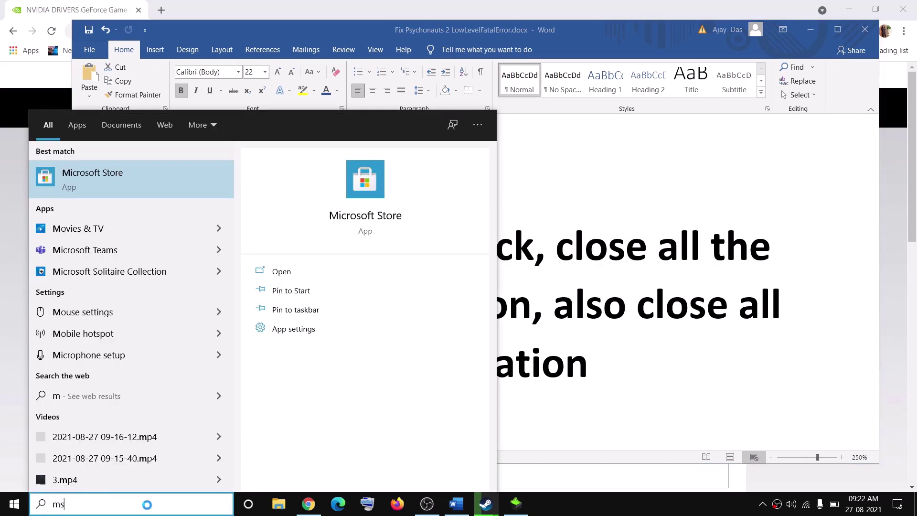
{"action": "type", "text": "i"}
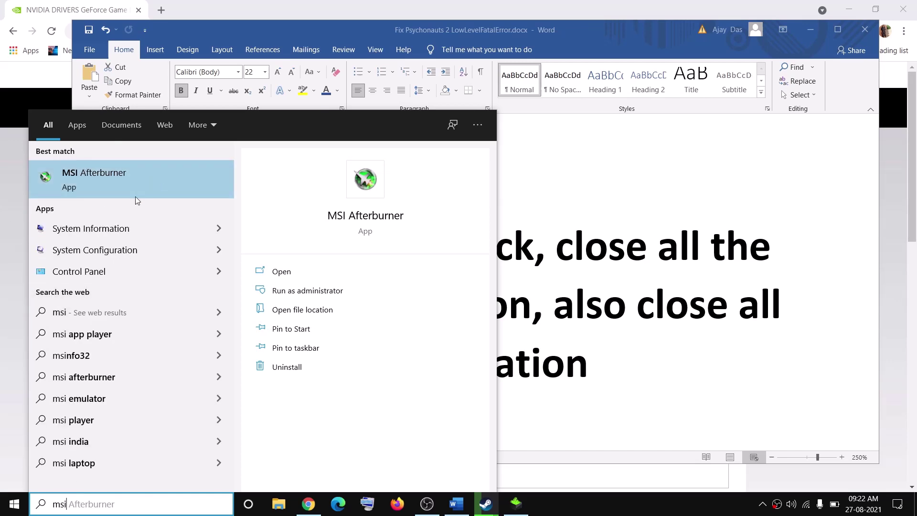
{"action": "key", "text": "ctrl+a"}
{"action": "type", "text": "riva"}
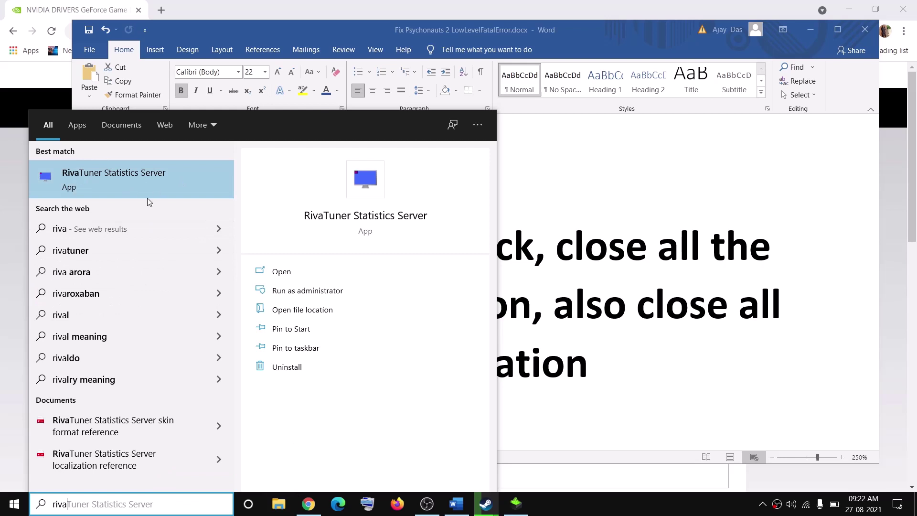
{"action": "left_click", "coordinate": [594, 326]}
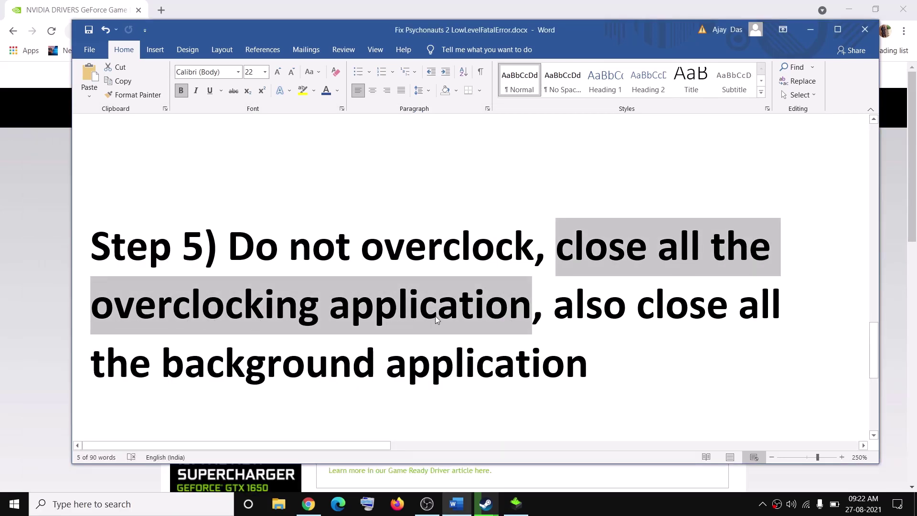
- Highlight the background-apps instruction and Step 6's 'Turn off steam in game' phrase
{"action": "left_click_drag", "start_coordinate": [553, 308], "coordinate": [595, 370]}
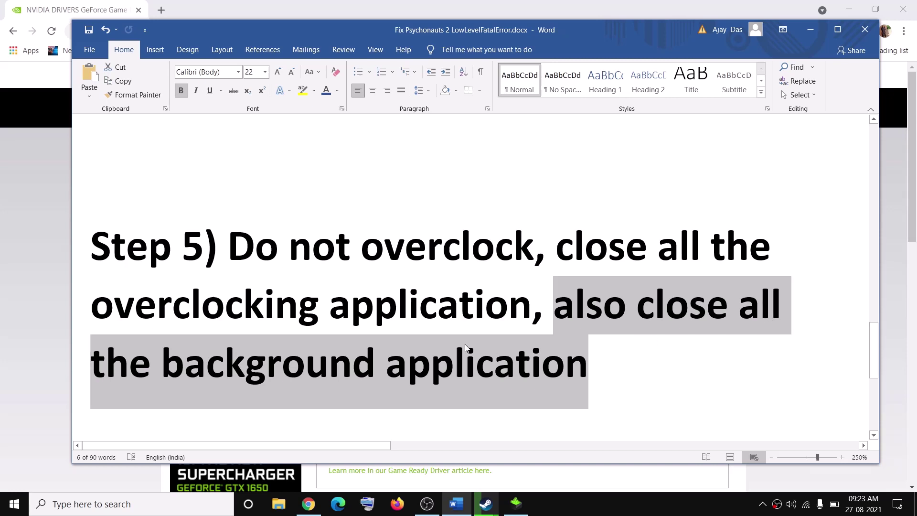
{"action": "scroll", "coordinate": [394, 348], "scroll_direction": "down", "scroll_amount": 6}
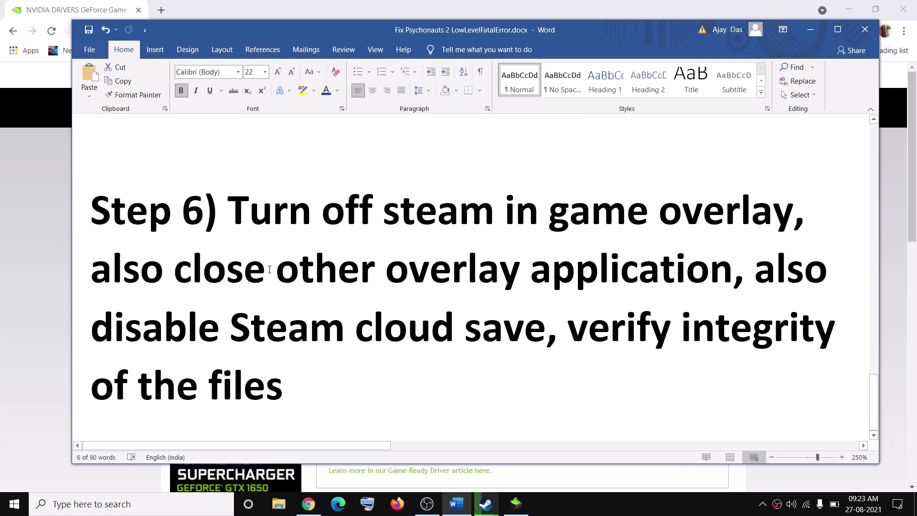
{"action": "left_click_drag", "start_coordinate": [228, 212], "coordinate": [627, 216]}
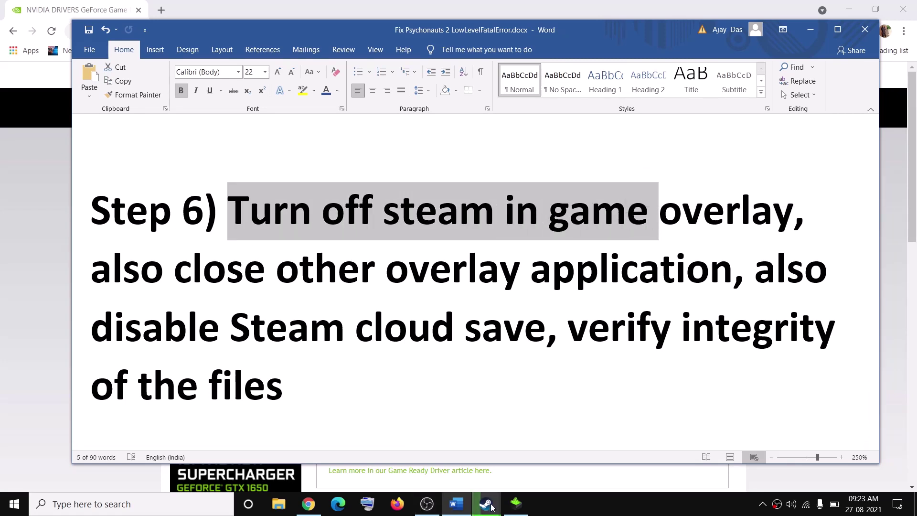
- Close the leftover game Properties window and bring up the Steam library
{"action": "mouse_move", "coordinate": [487, 504]}
{"action": "left_click", "coordinate": [553, 451]}
{"action": "left_click", "coordinate": [729, 44]}
{"action": "left_click", "coordinate": [486, 504]}
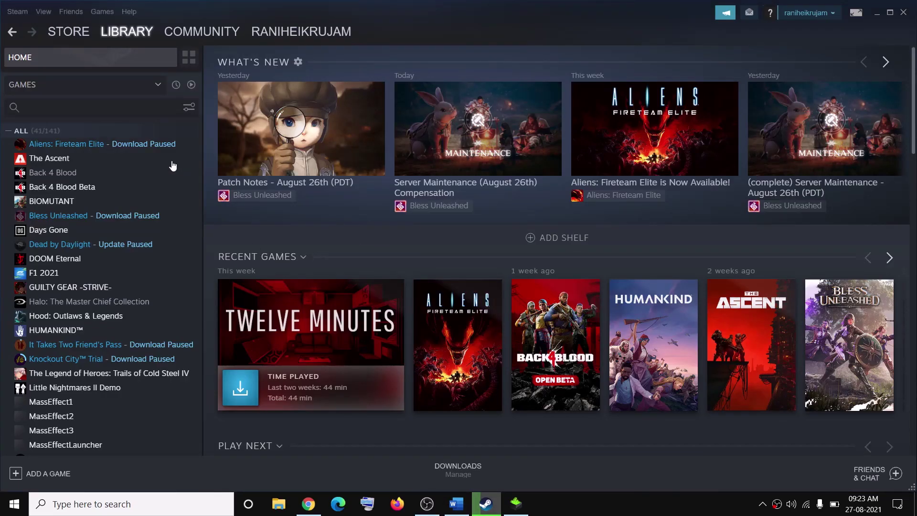
- Uncheck Steam Overlay and Steam Cloud in Aliens: Fireteam Elite's Properties, then minimize Steam
{"action": "right_click", "coordinate": [144, 144]}
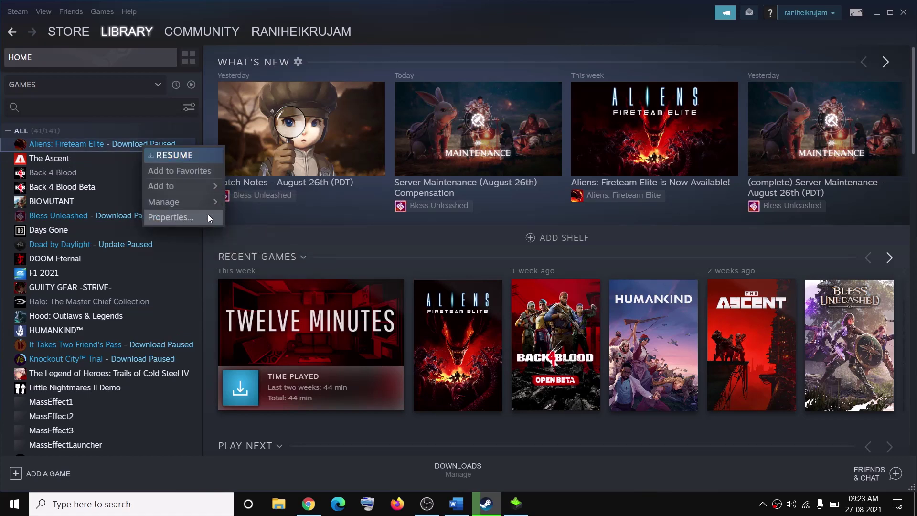
{"action": "left_click", "coordinate": [184, 220]}
{"action": "left_click", "coordinate": [421, 196]}
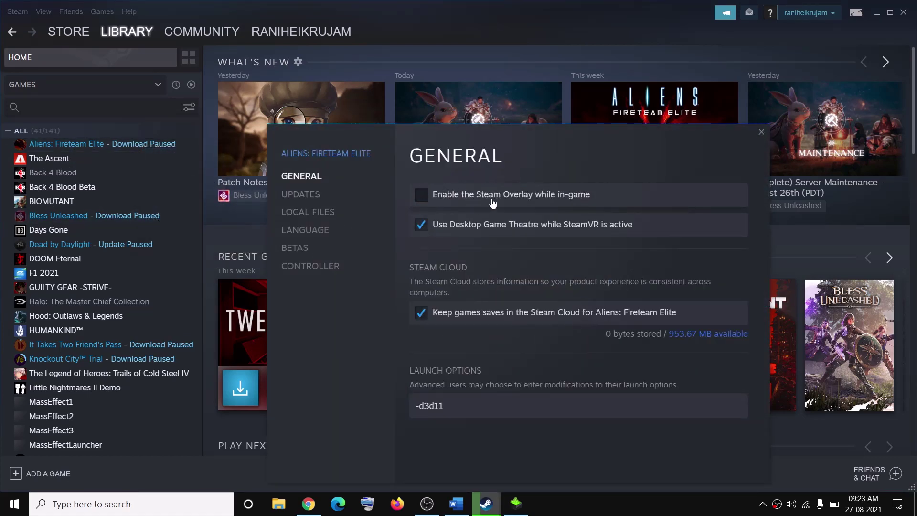
{"action": "left_click", "coordinate": [421, 316]}
{"action": "left_click", "coordinate": [761, 131]}
{"action": "left_click", "coordinate": [877, 13]}
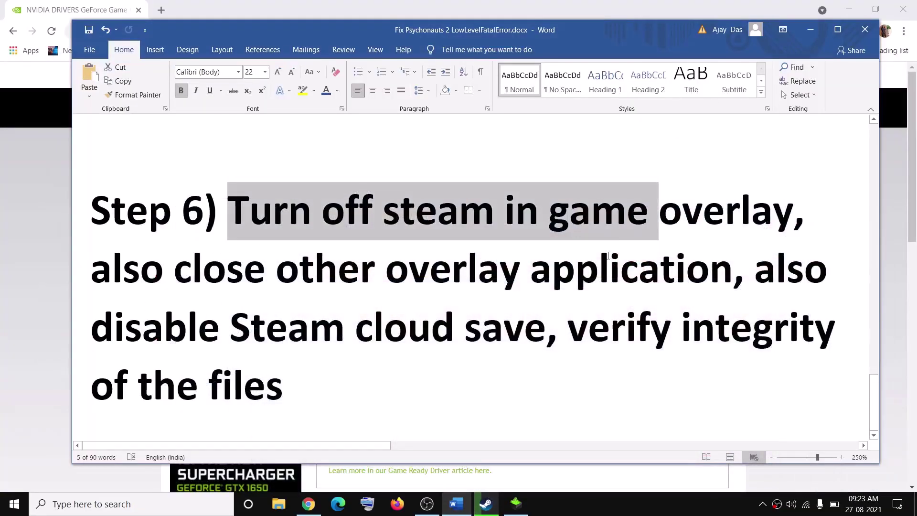
{"action": "left_click_drag", "start_coordinate": [174, 270], "coordinate": [733, 277]}
{"action": "left_click", "coordinate": [132, 505]}
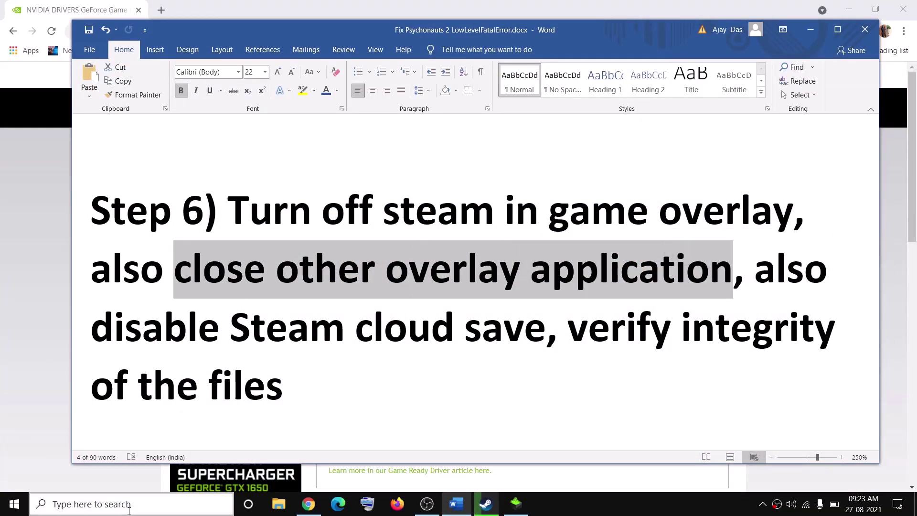
{"action": "type", "text": "dis"}
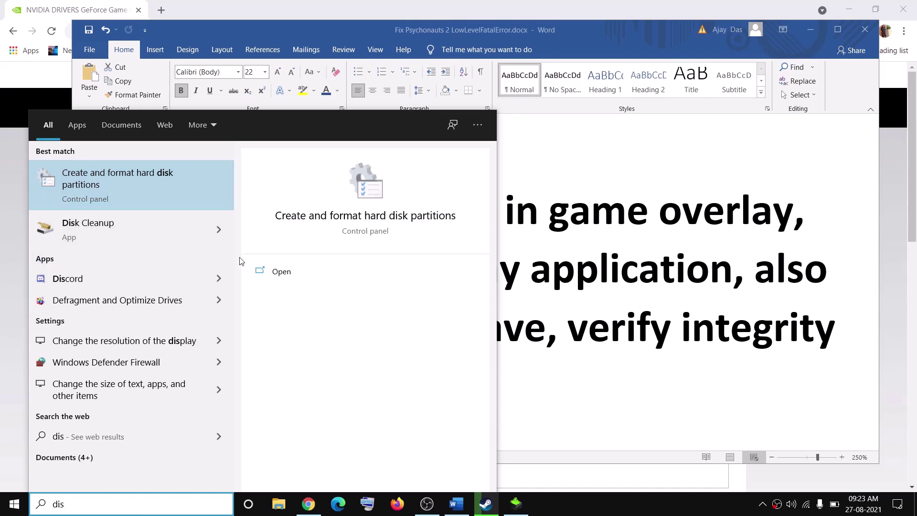
{"action": "key", "text": "BackSpace"}
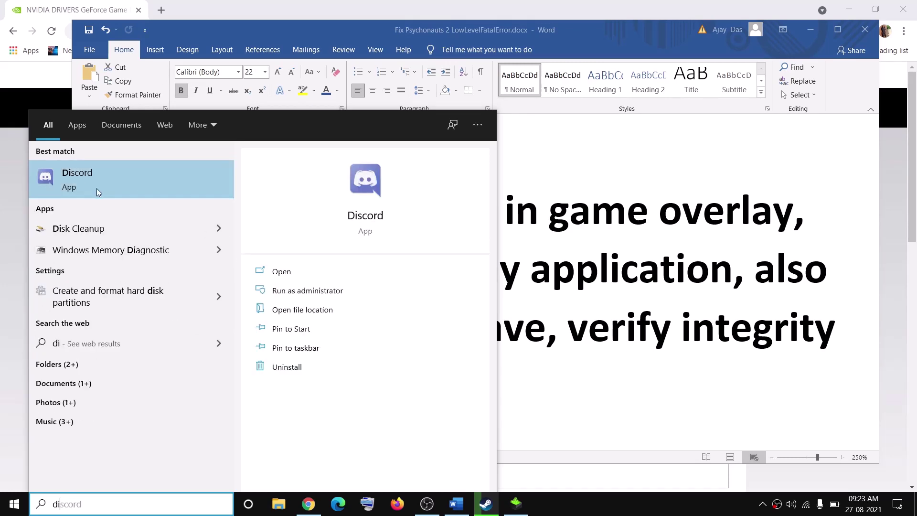
{"action": "left_click", "coordinate": [219, 497]}
{"action": "type", "text": "ge"}
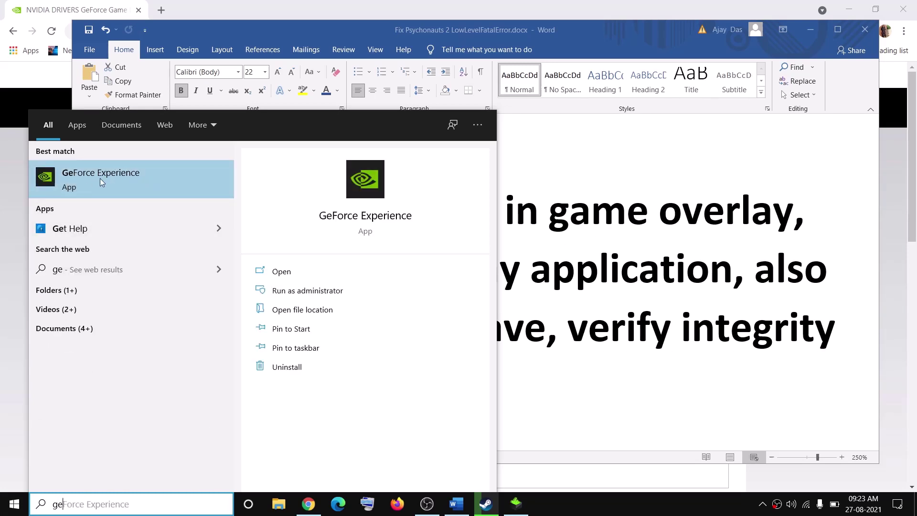
{"action": "left_click", "coordinate": [694, 280]}
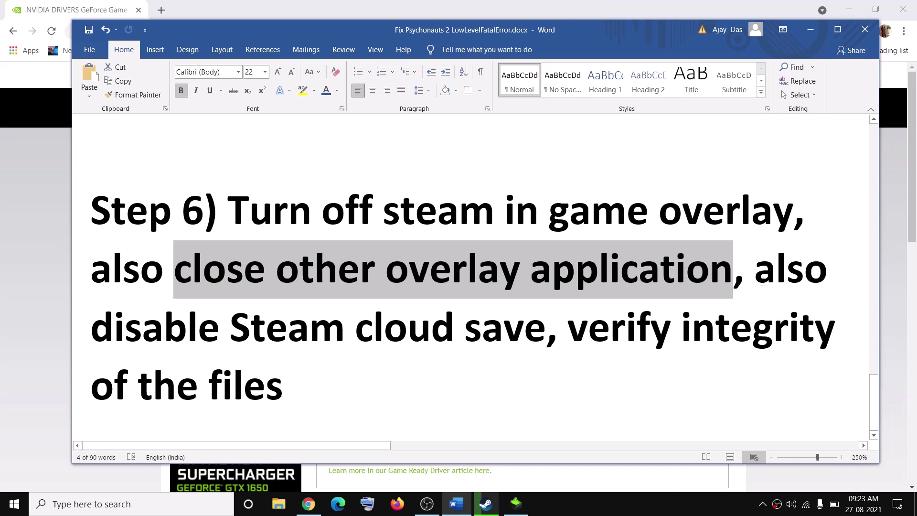
- Review the verify-files instruction, then view and close the Local Files properties for Aliens: Fireteam Elite
{"action": "left_click_drag", "start_coordinate": [570, 338], "coordinate": [265, 403]}
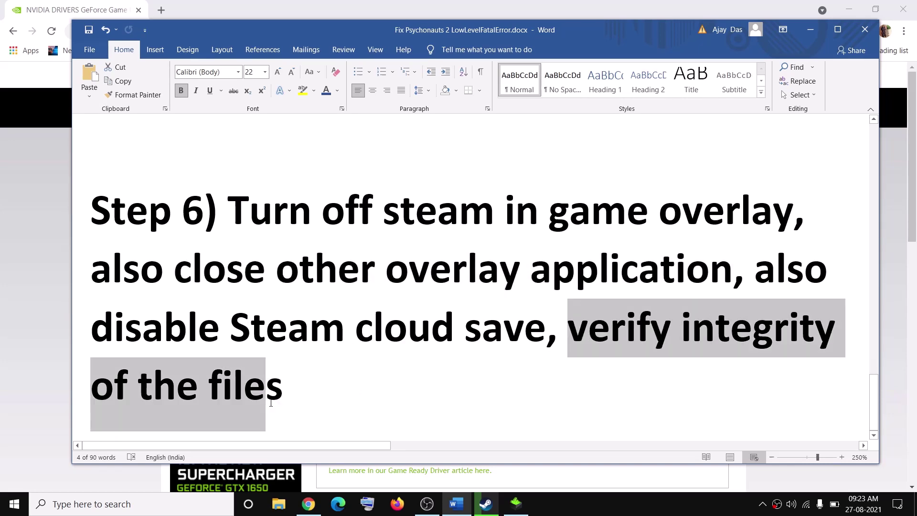
{"action": "left_click", "coordinate": [497, 511]}
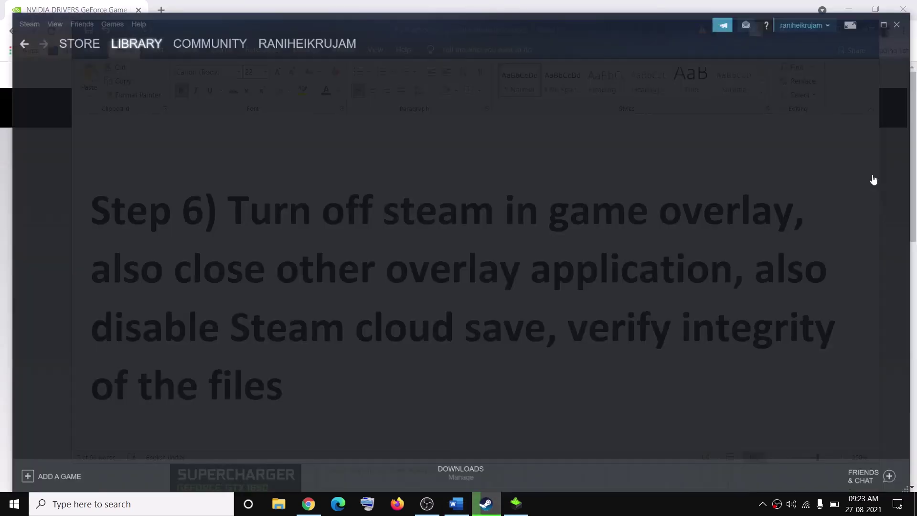
{"action": "right_click", "coordinate": [166, 144]}
{"action": "left_click", "coordinate": [197, 213]}
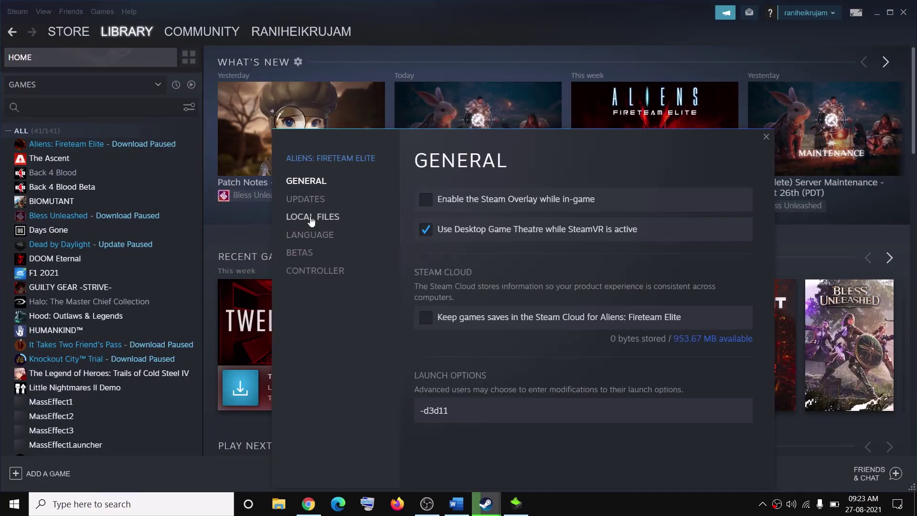
{"action": "left_click", "coordinate": [311, 218]}
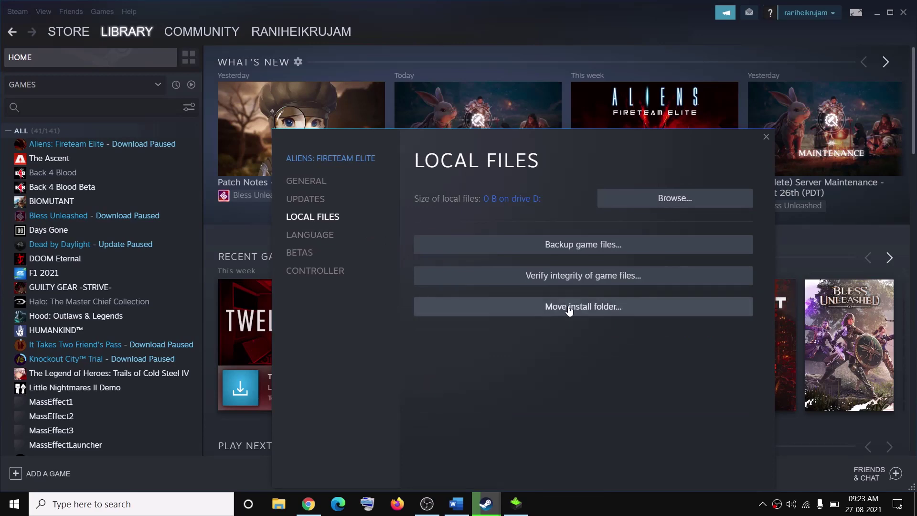
{"action": "left_click", "coordinate": [767, 137]}
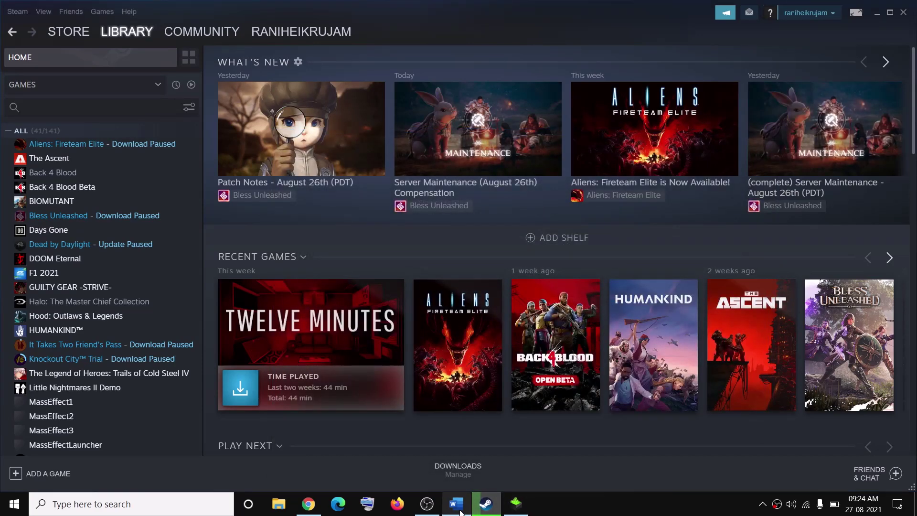